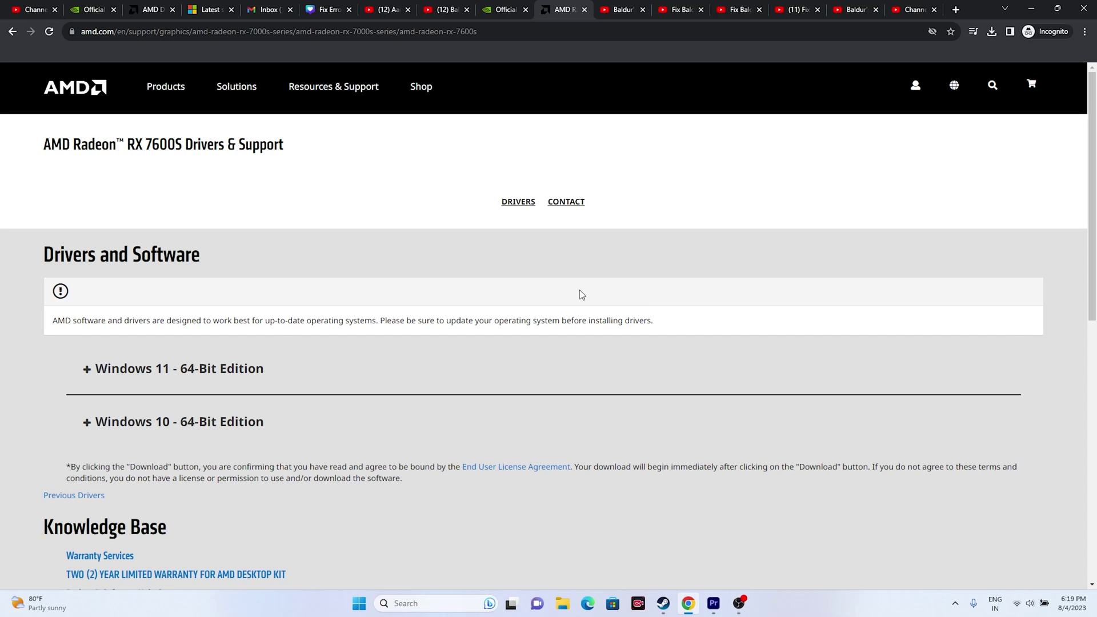
# - Minimize Chrome on the AMD drivers page to bring Steam back into view
pyautogui.click(1024, 10)
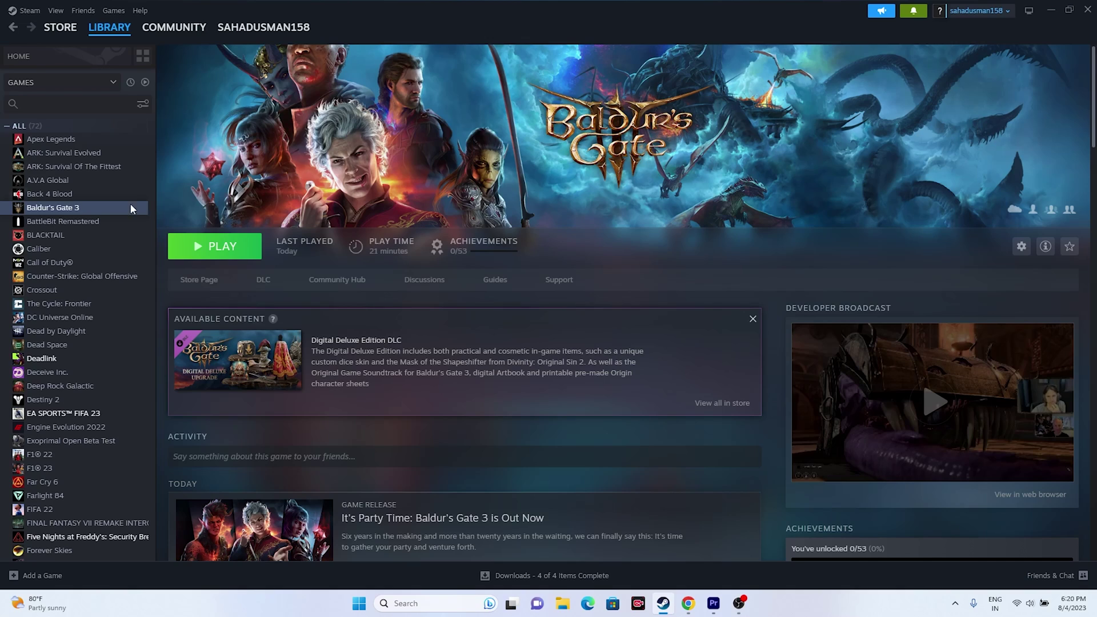
# - Dismiss the Steam menu and bring up Windows Quick Settings from the taskbar tray
pyautogui.click(23, 10)
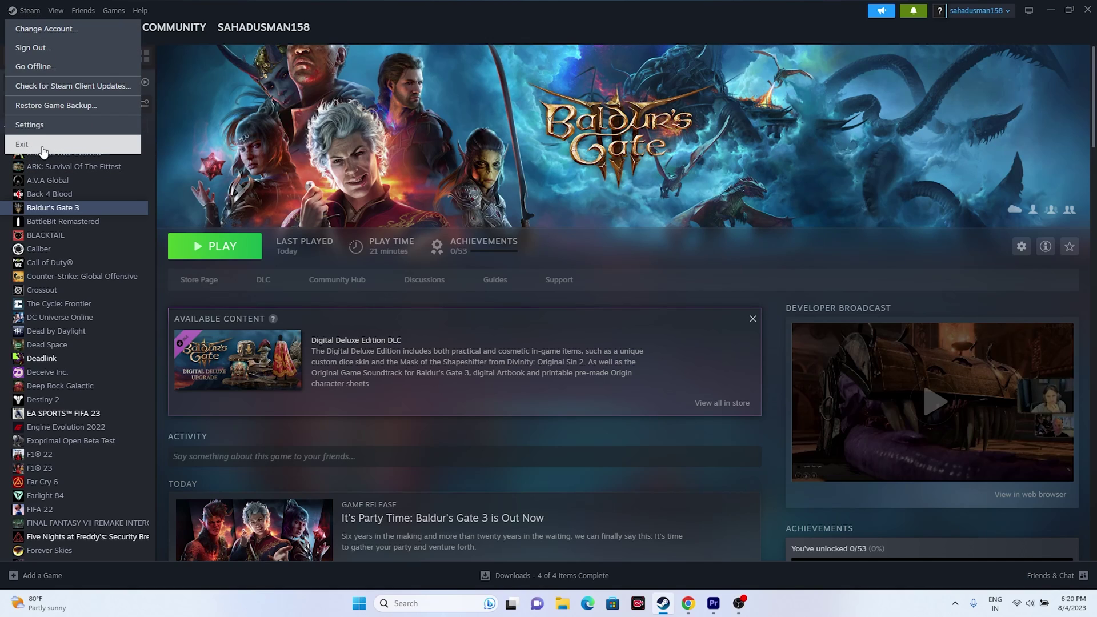
pyautogui.click(840, 307)
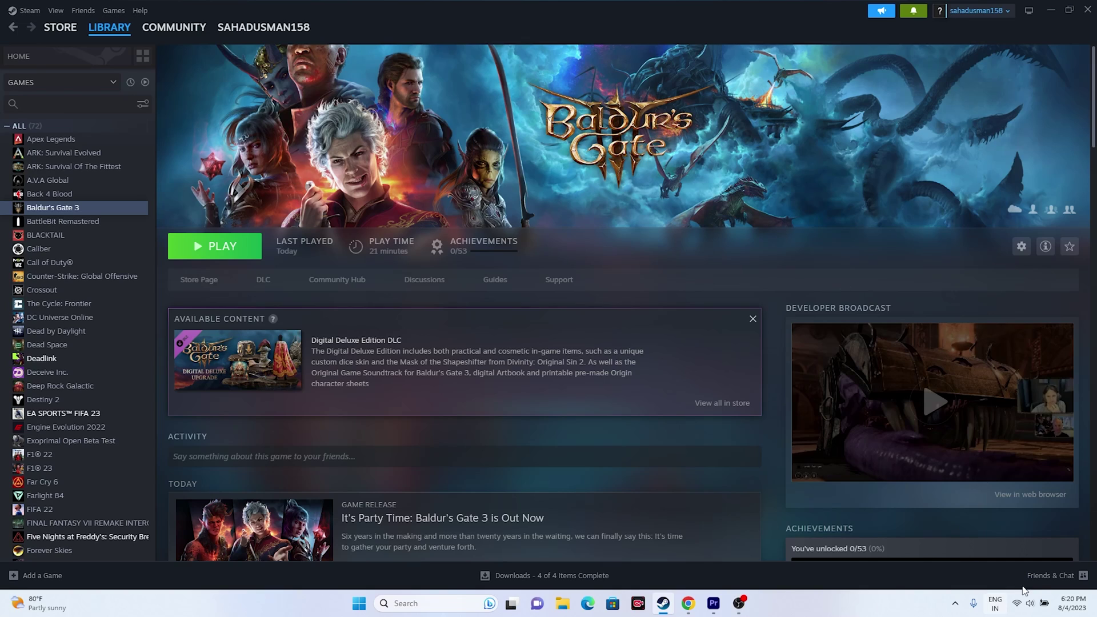
pyautogui.click(1030, 609)
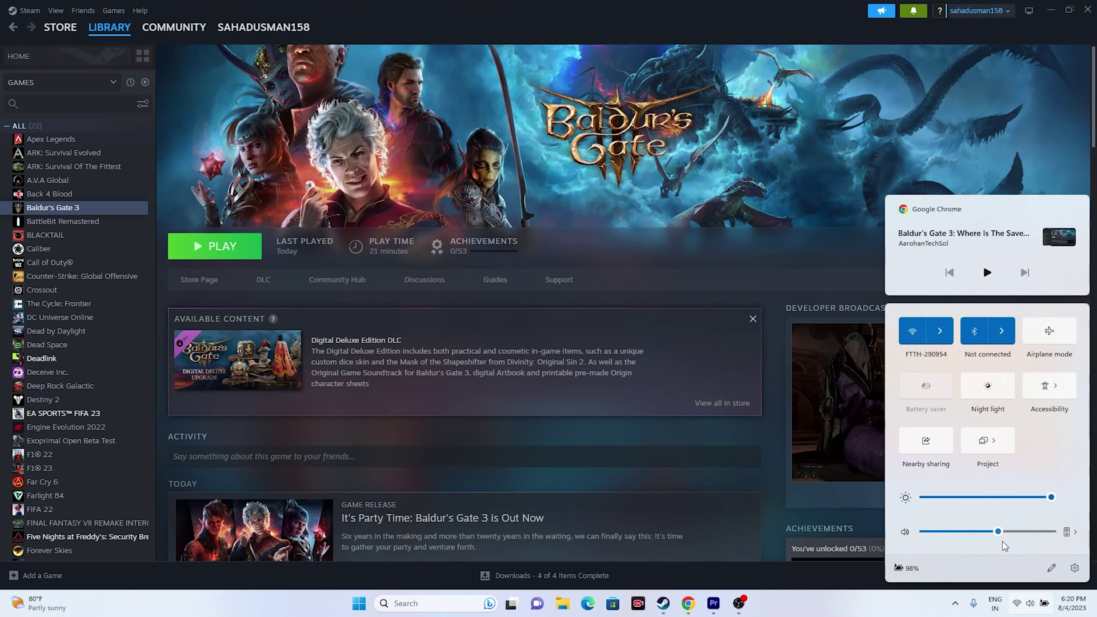
# - In Windows Sound settings, set output volume to 100 and microphone to 66, then close Settings
pyautogui.click(1075, 568)
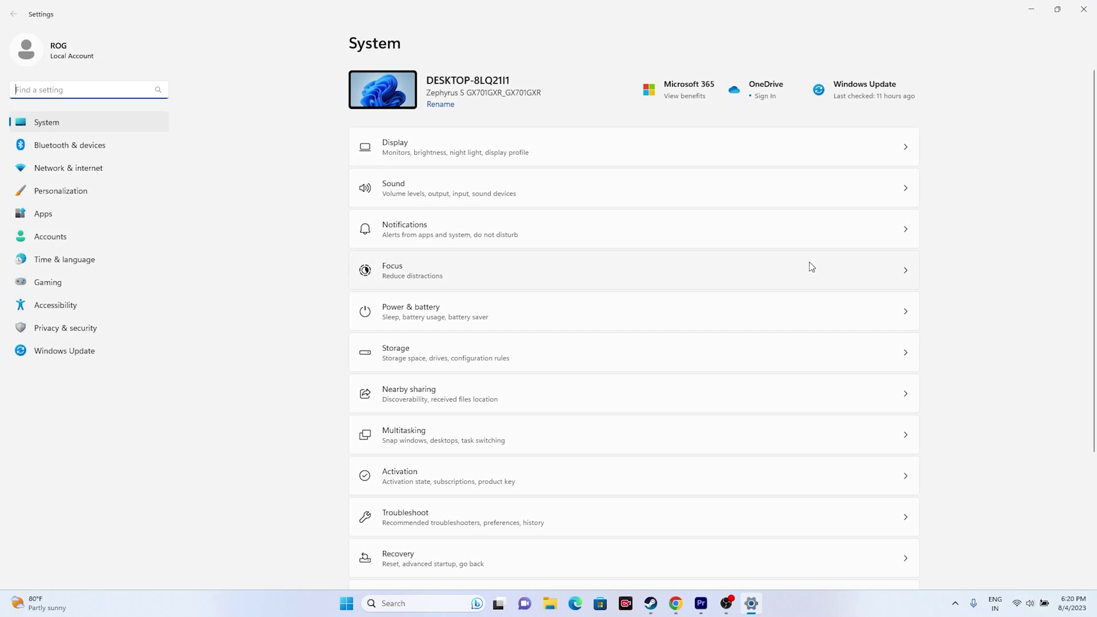
pyautogui.click(499, 195)
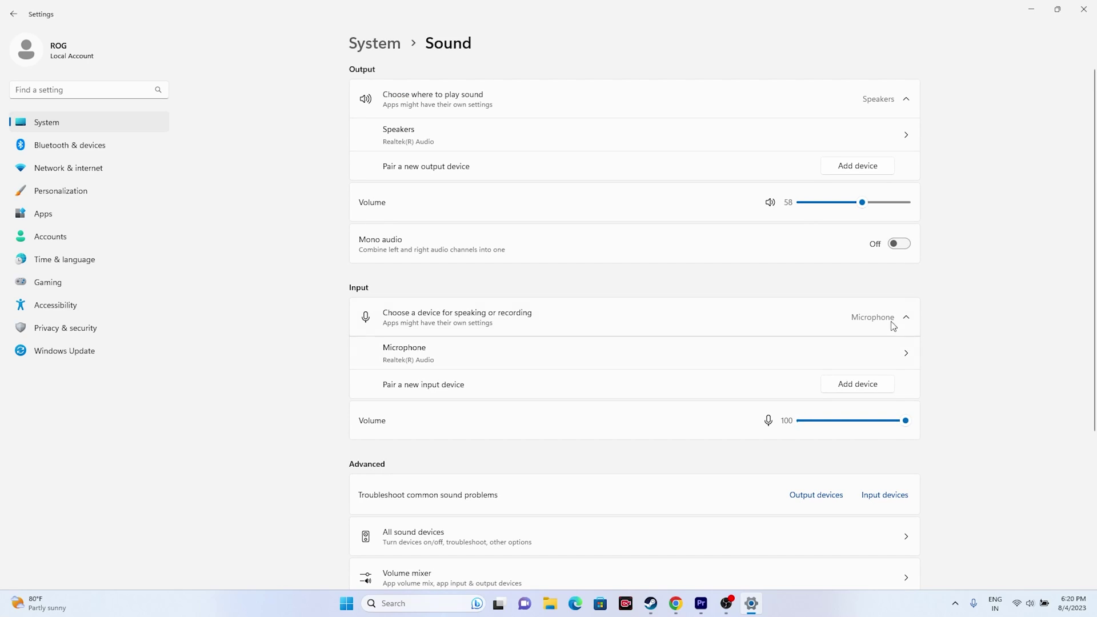
pyautogui.moveTo(860, 209); pyautogui.dragTo(790, 213)
pyautogui.moveTo(905, 420); pyautogui.dragTo(869, 425)
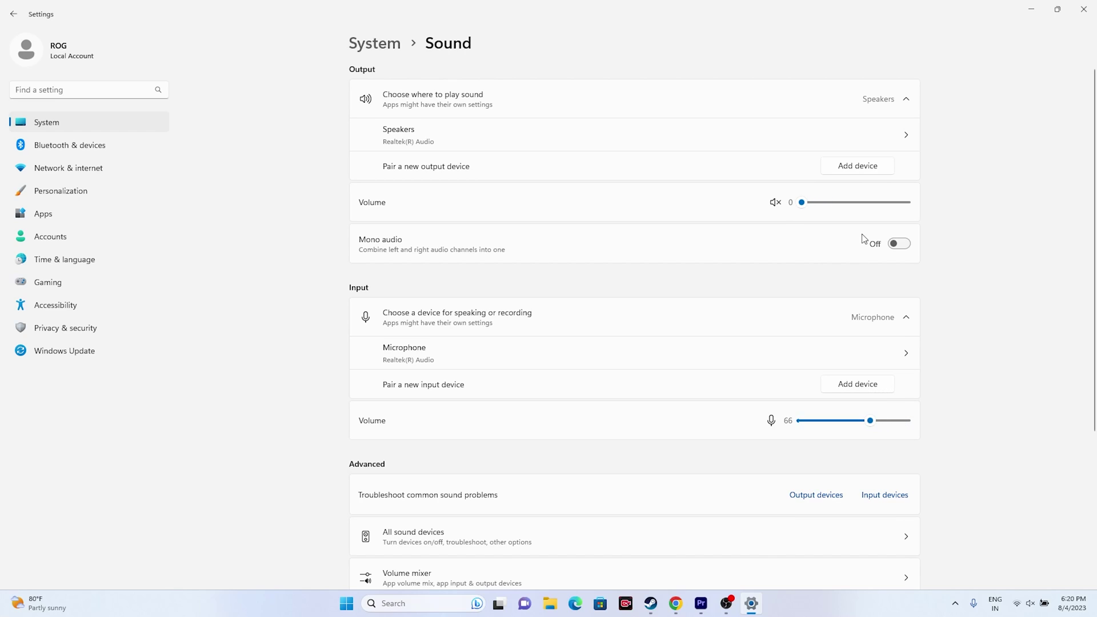
pyautogui.moveTo(801, 203); pyautogui.dragTo(916, 217)
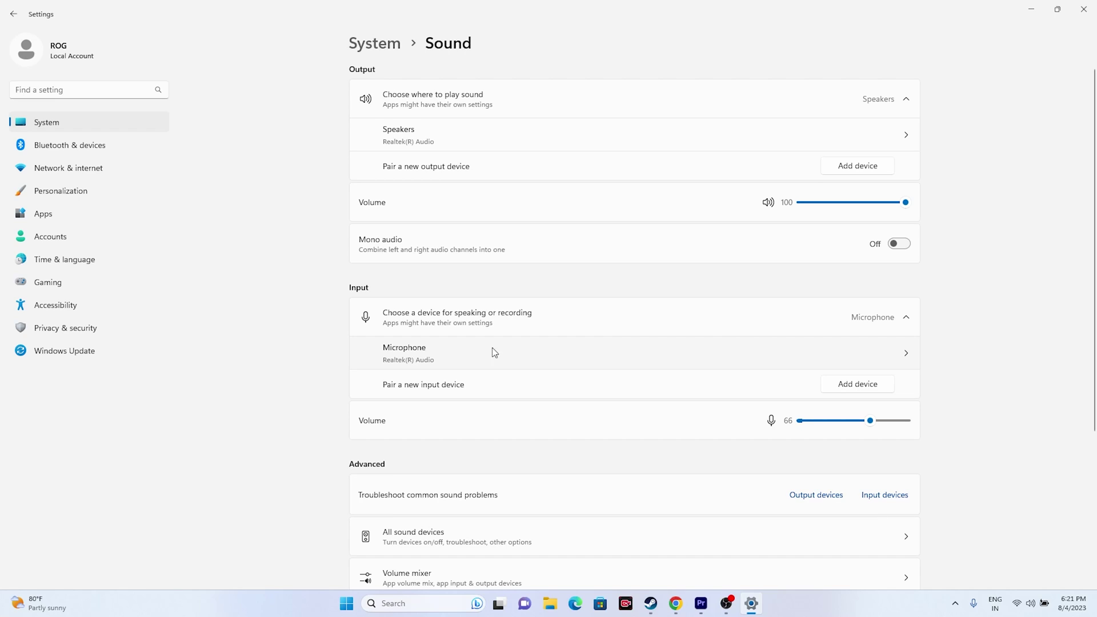
pyautogui.click(1093, 18)
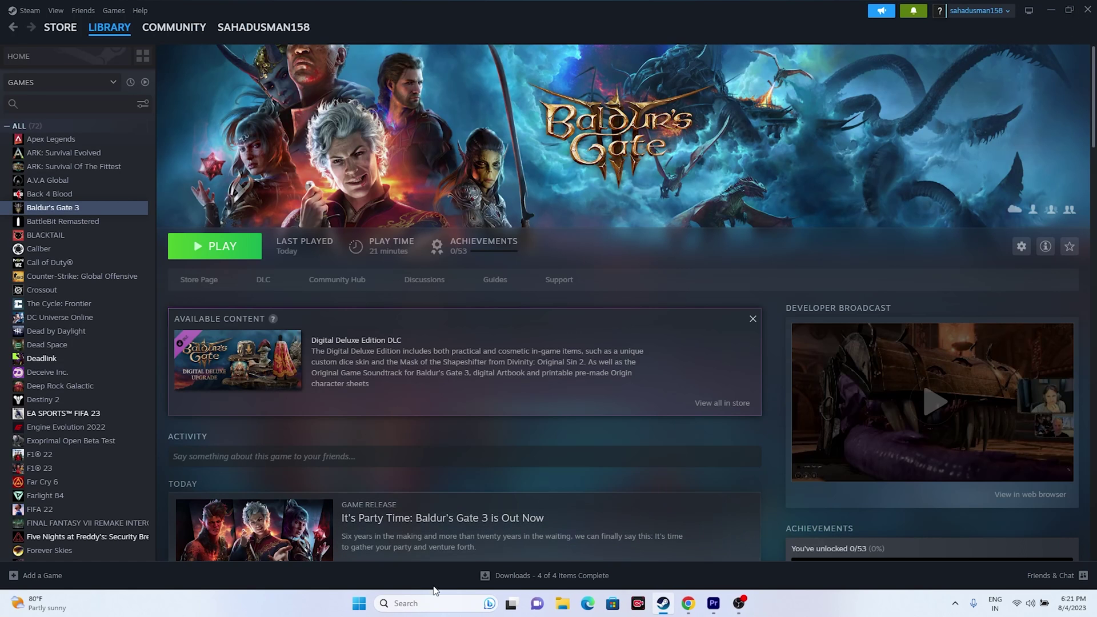
# - Open the Sound playback devices dialog via Control Panel's Hardware and Sound category
pyautogui.click(419, 598)
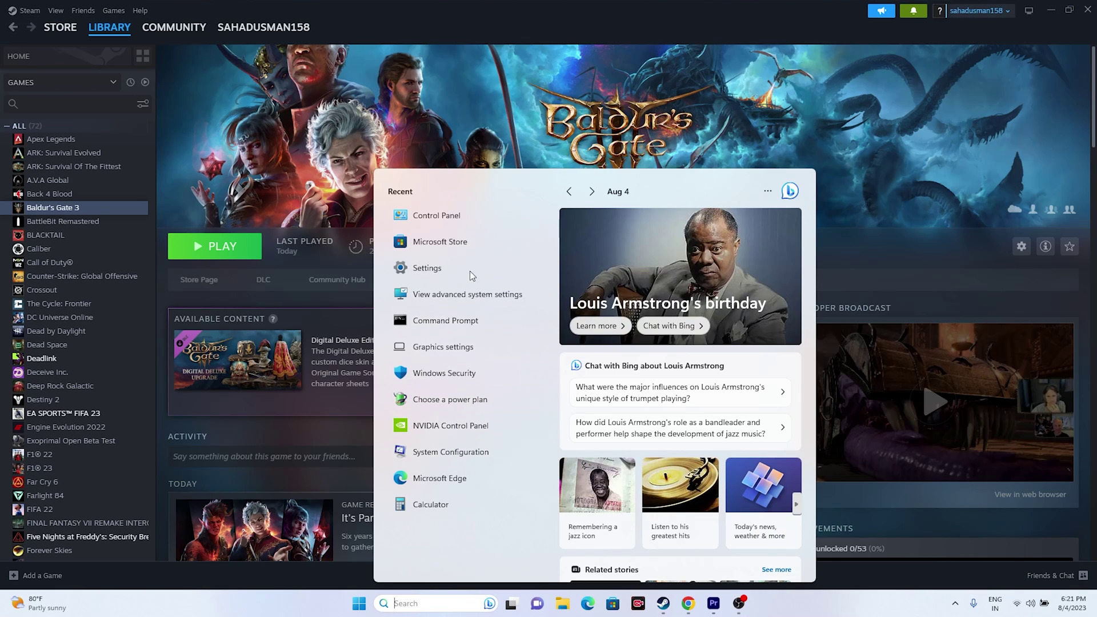
pyautogui.click(468, 216)
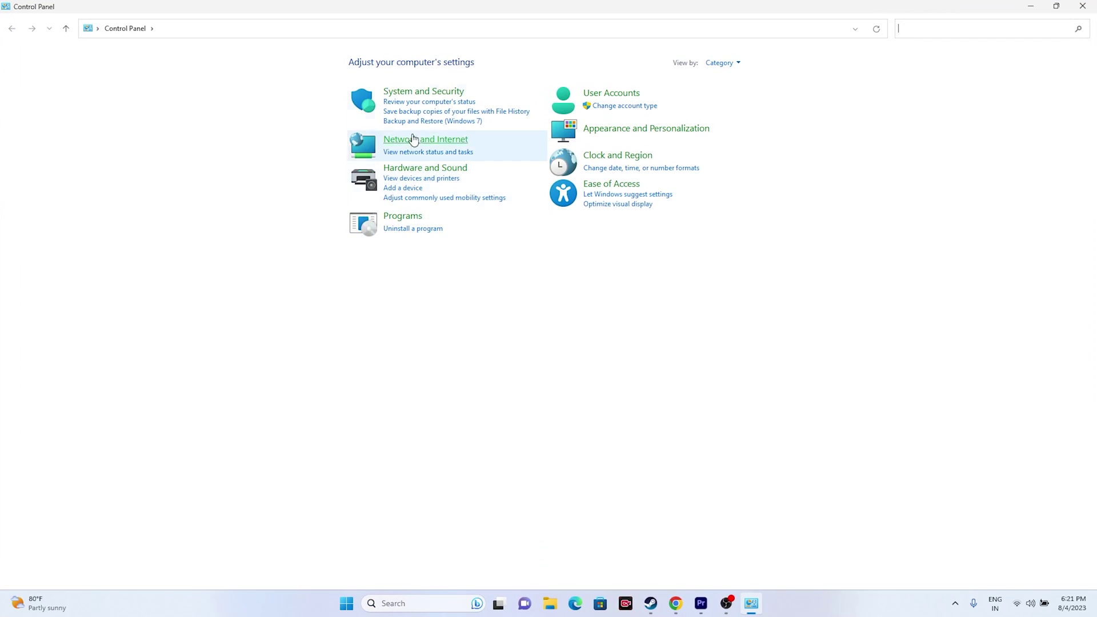
pyautogui.click(427, 169)
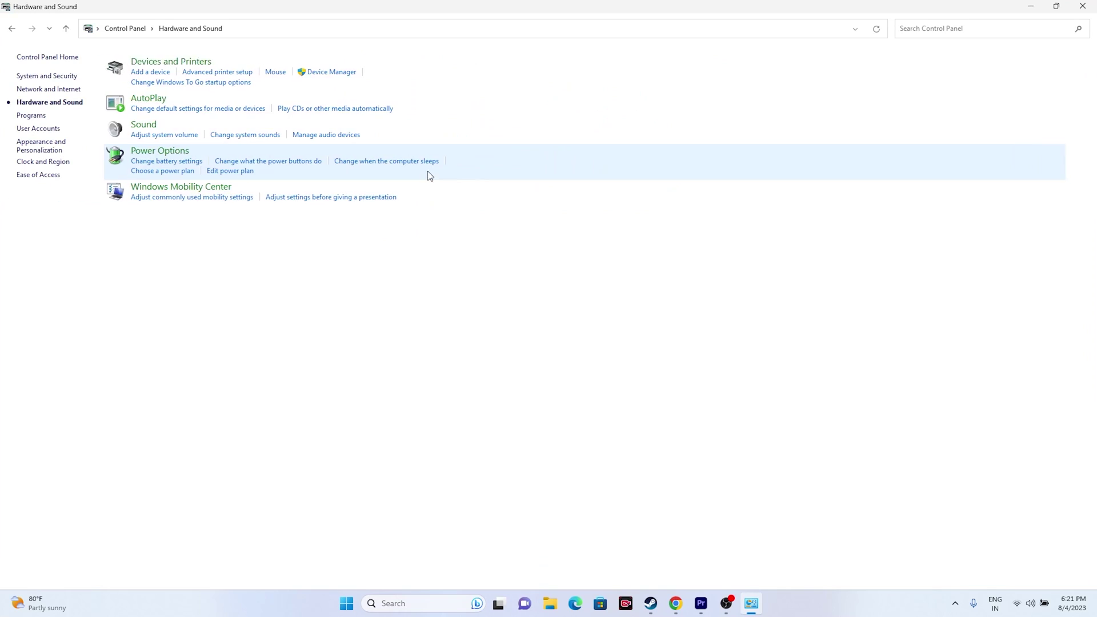
pyautogui.click(162, 125)
# - Confirm the Speakers default format stays at 24 bit, 48000 Hz (Studio Quality)
pyautogui.click(114, 162)
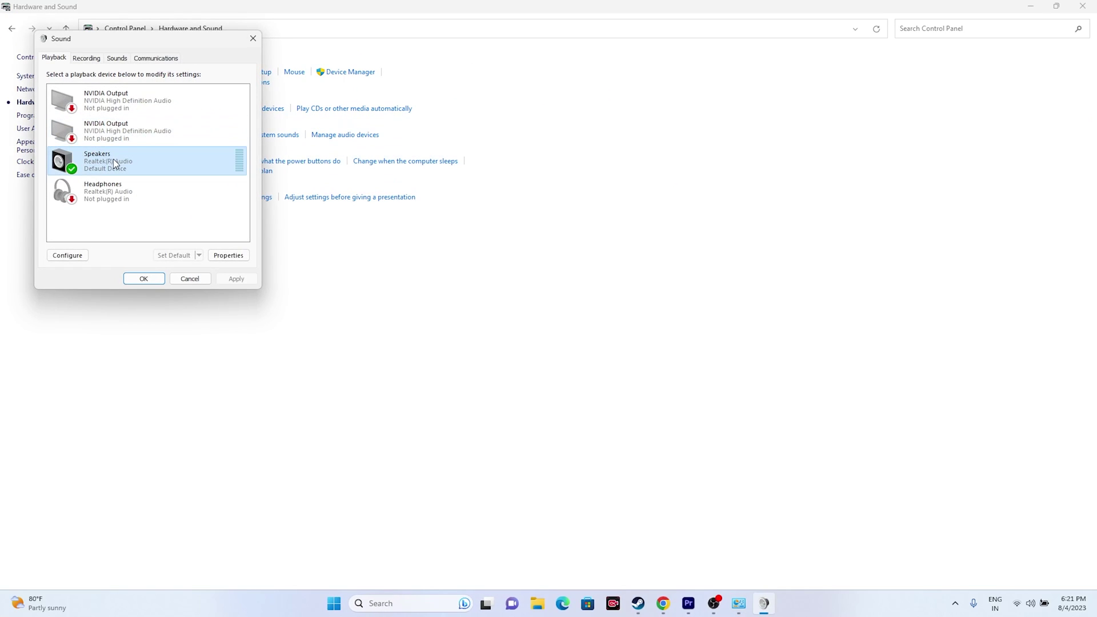
pyautogui.rightClick(114, 163)
pyautogui.click(161, 254)
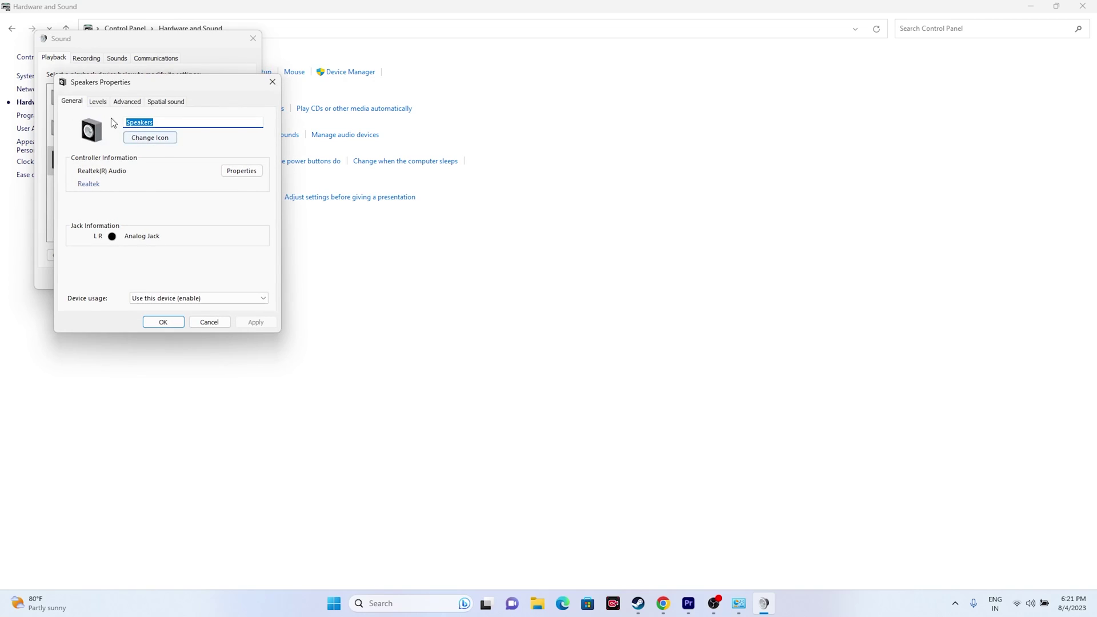
pyautogui.click(126, 101)
pyautogui.click(134, 157)
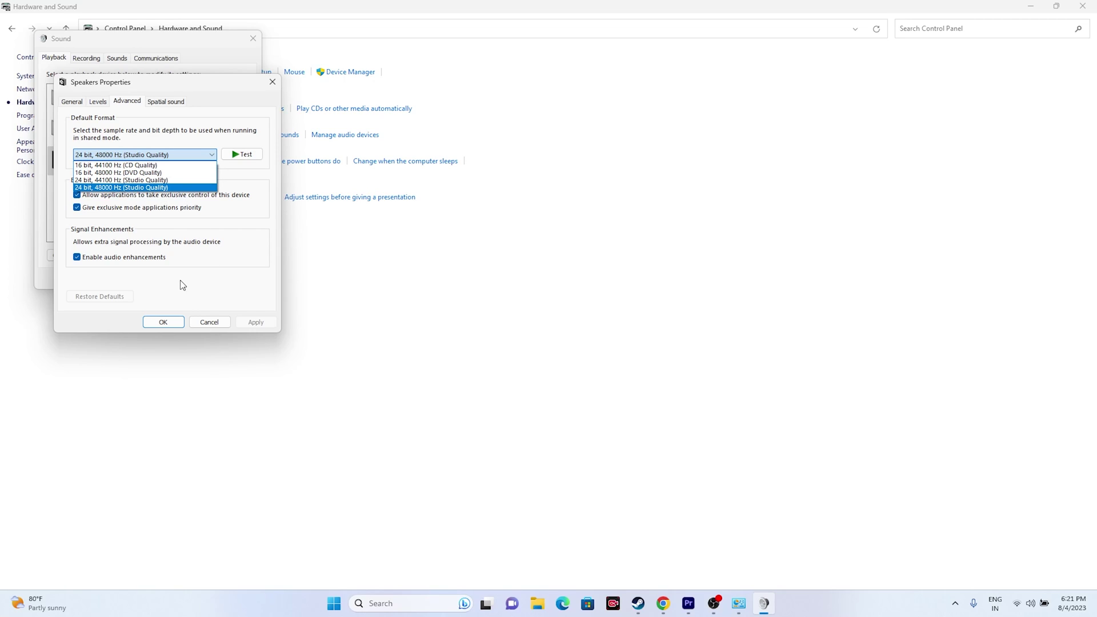
pyautogui.click(242, 145)
pyautogui.click(271, 82)
pyautogui.click(253, 39)
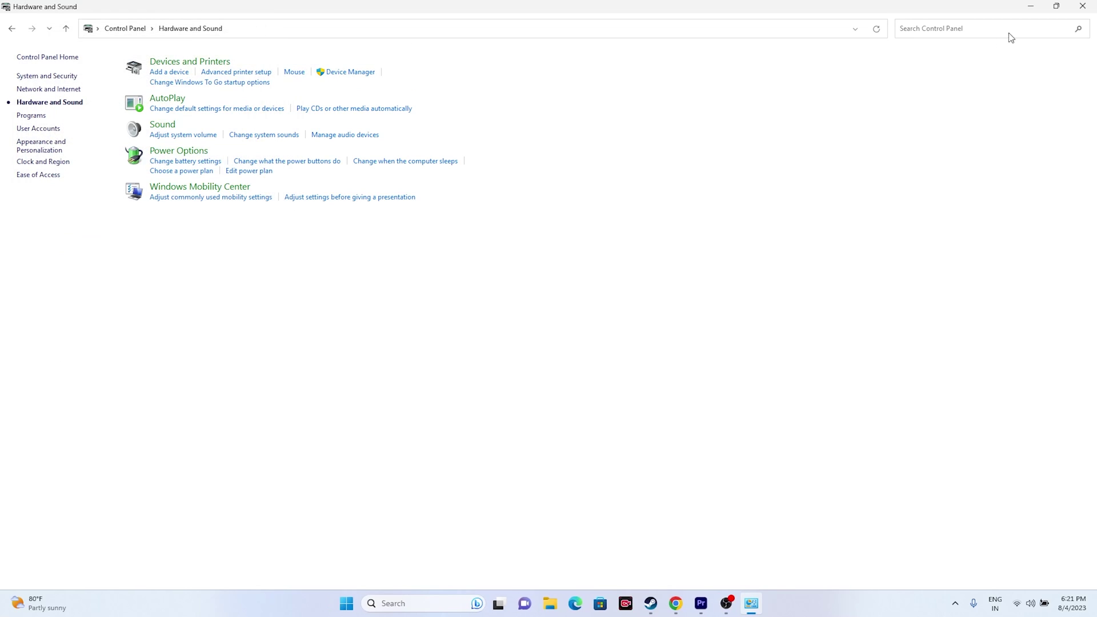
# - Close and reopen Control Panel, returning to the Sound playback devices dialog
pyautogui.click(1082, 6)
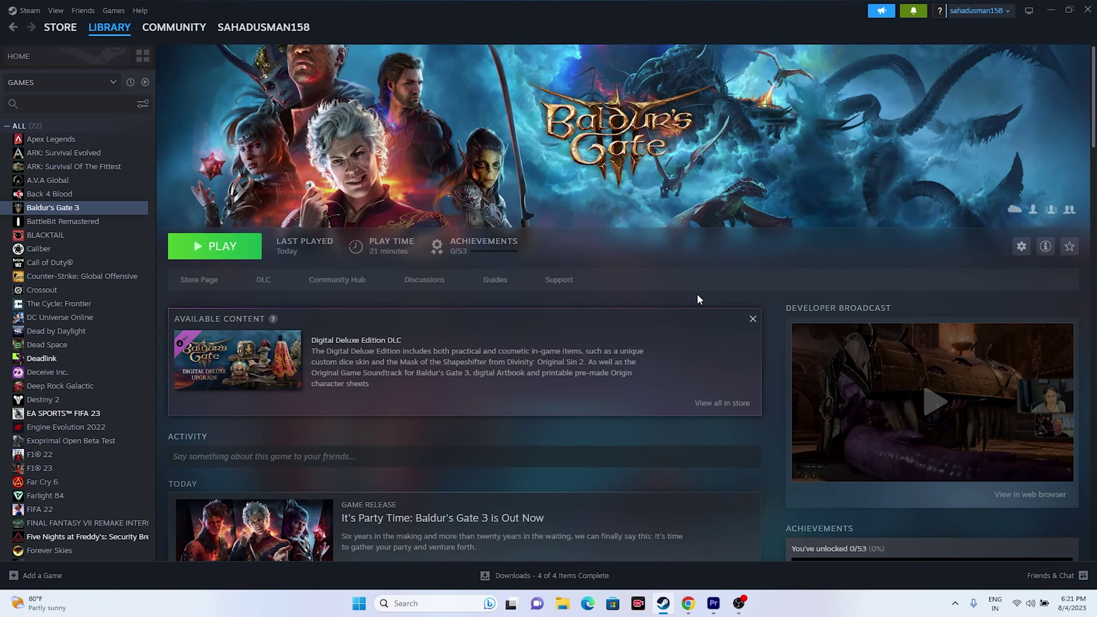
pyautogui.click(406, 603)
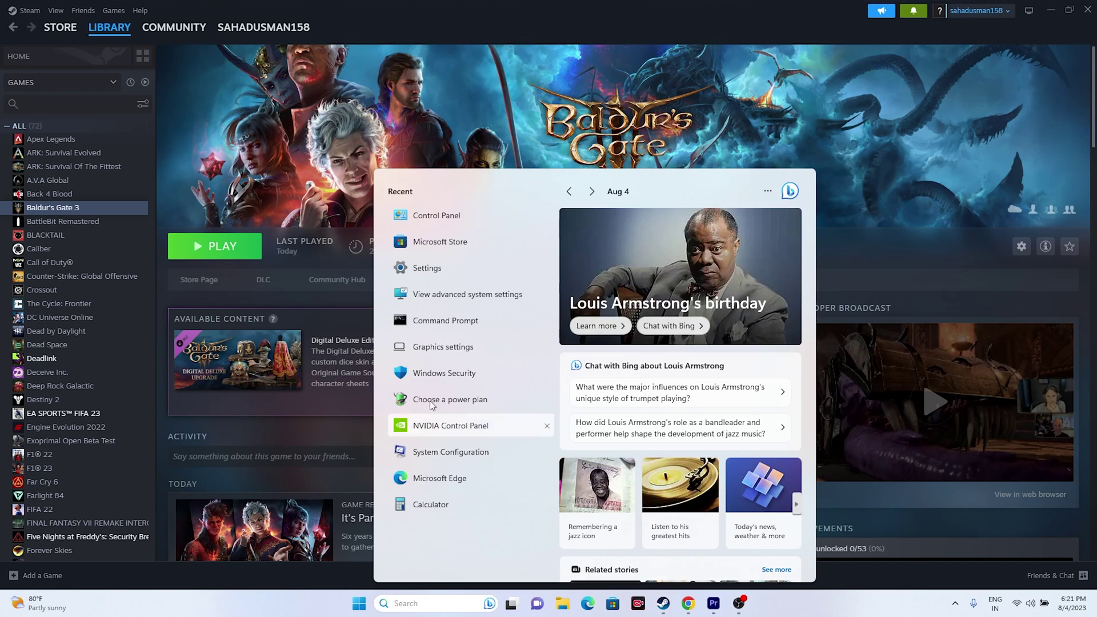
pyautogui.click(440, 215)
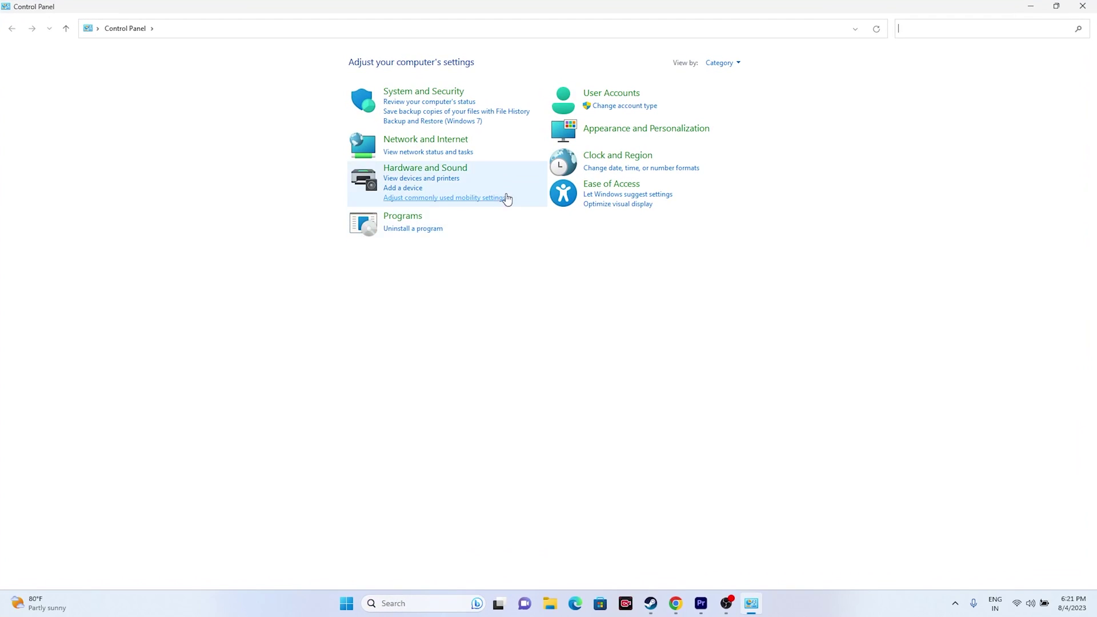
pyautogui.click(430, 170)
pyautogui.click(162, 125)
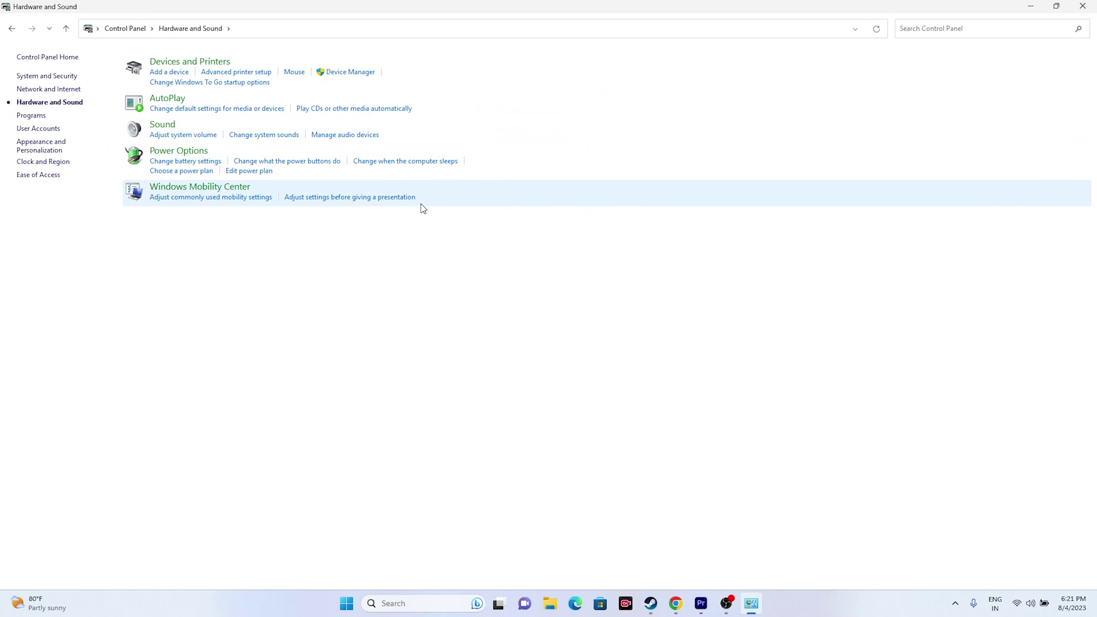
# - Leave the Speakers' spatial sound format set to Off and close the sound dialogs
pyautogui.rightClick(133, 176)
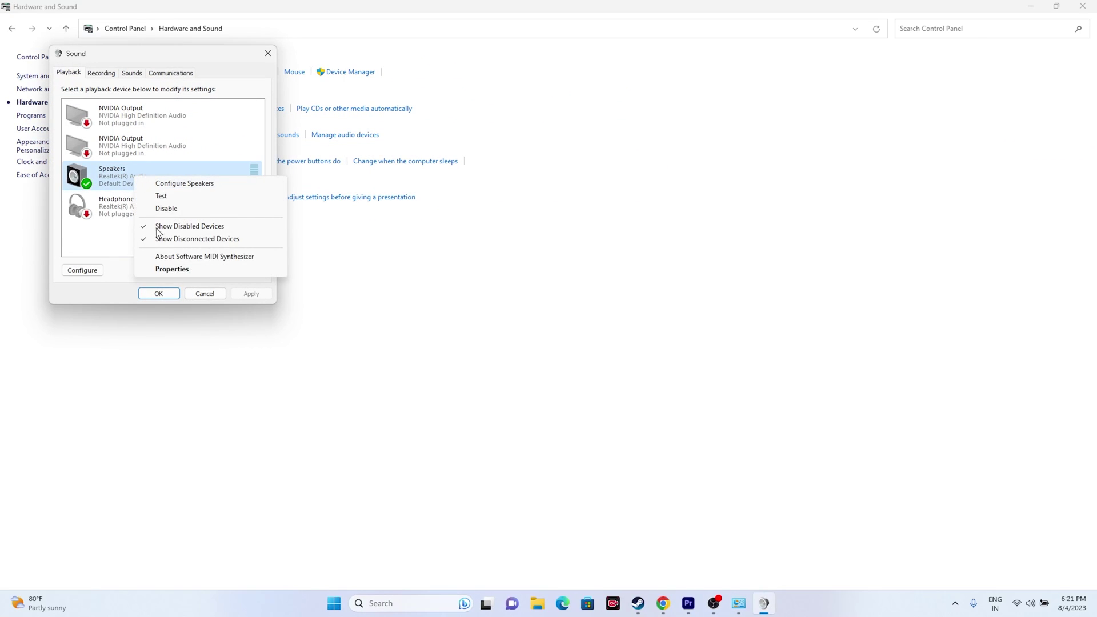
pyautogui.click(164, 269)
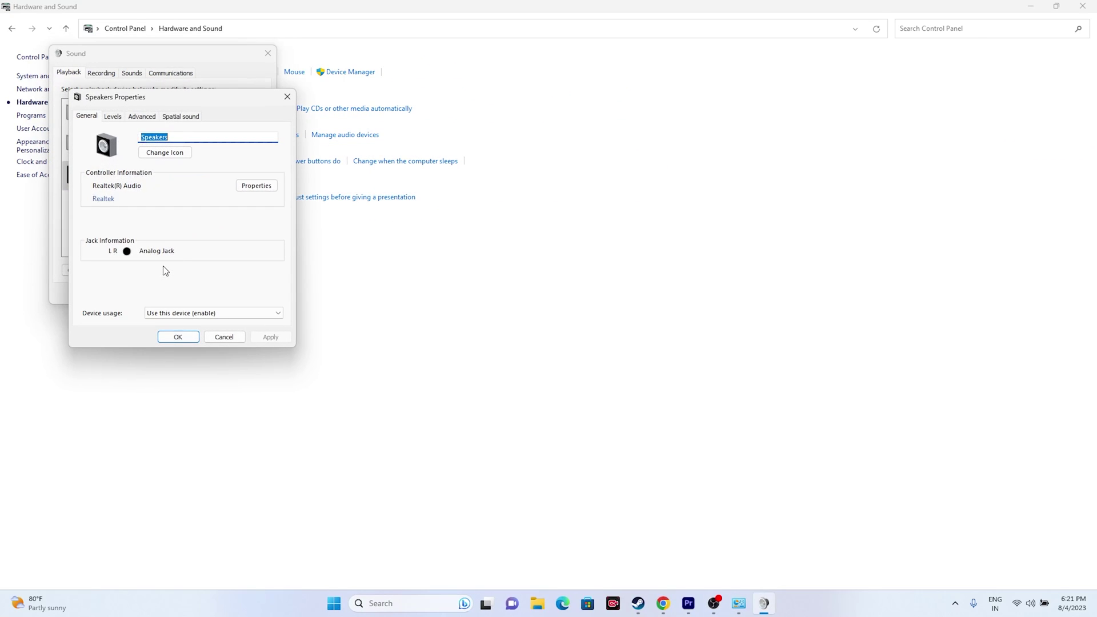
pyautogui.click(188, 118)
pyautogui.click(112, 171)
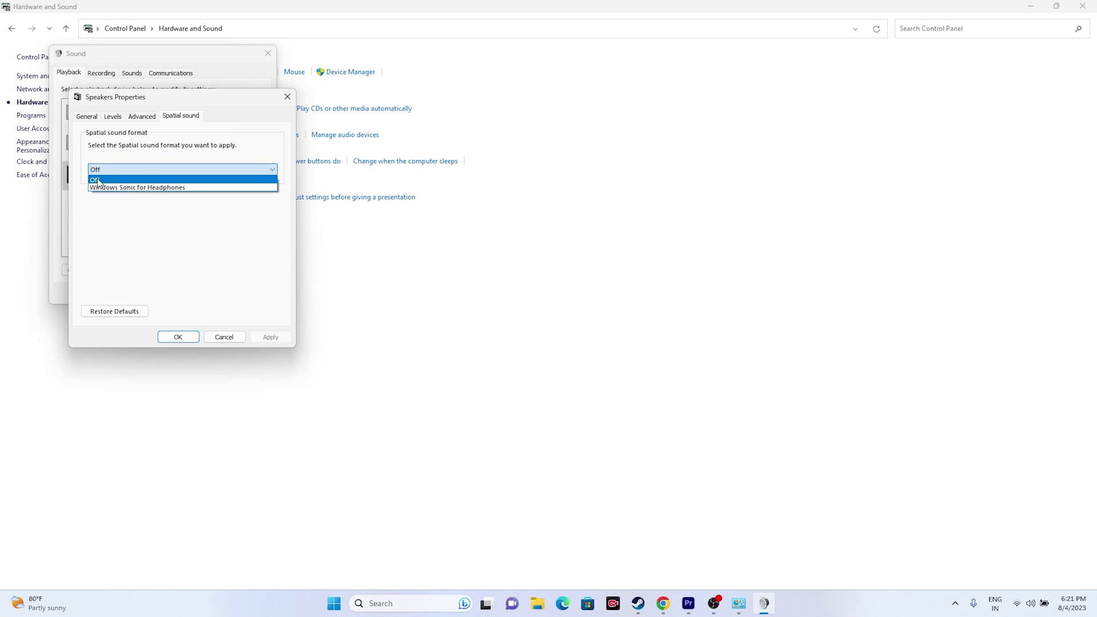
pyautogui.click(97, 182)
pyautogui.click(178, 337)
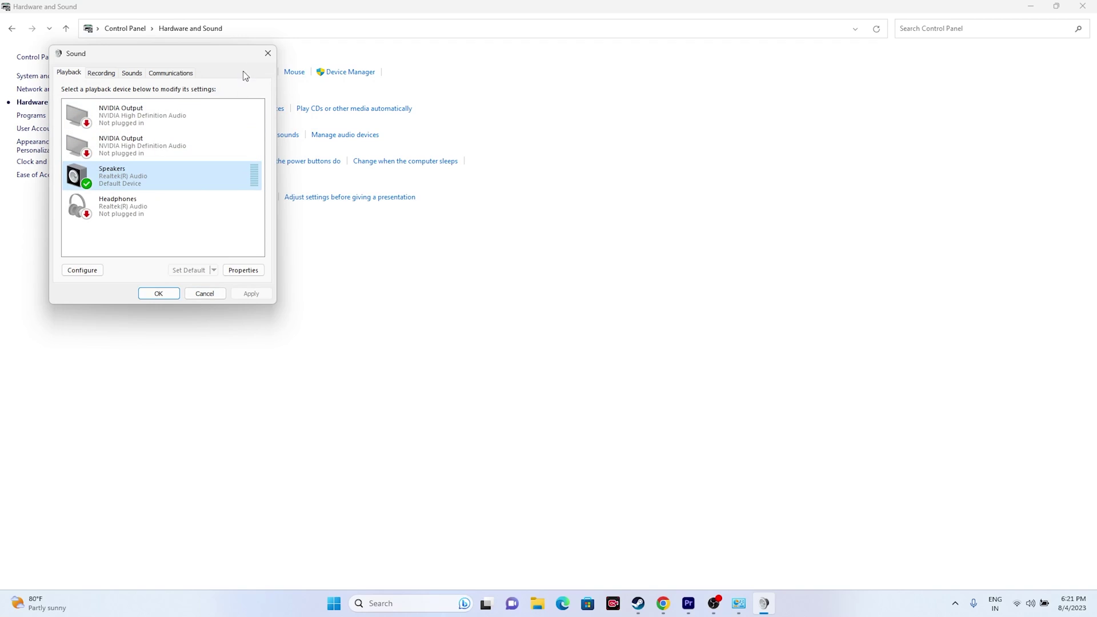
pyautogui.click(266, 54)
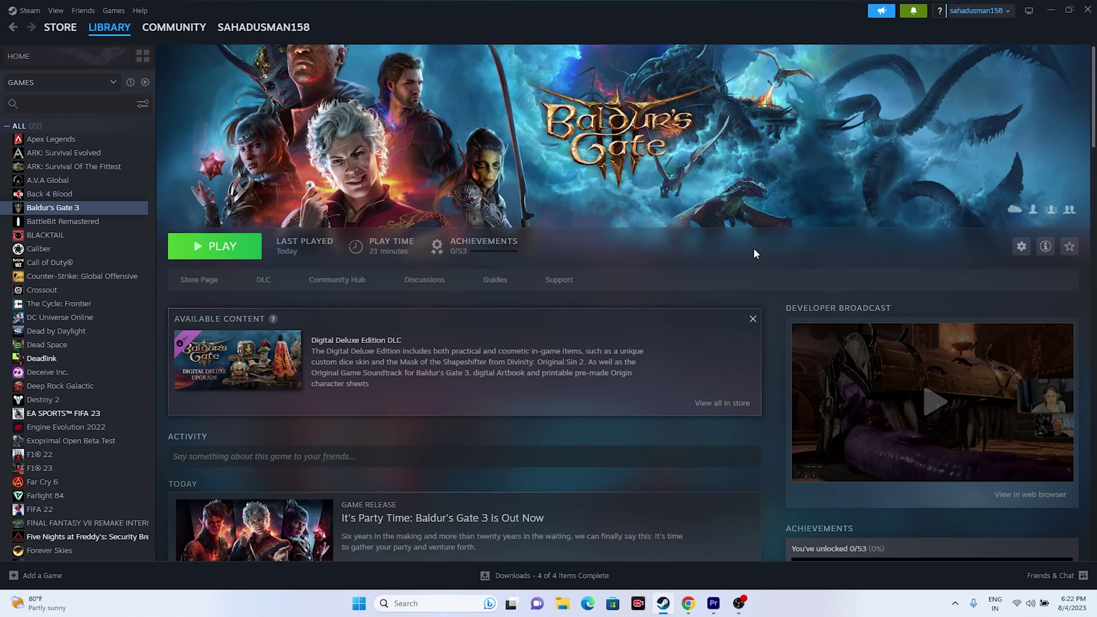
pyautogui.click(403, 603)
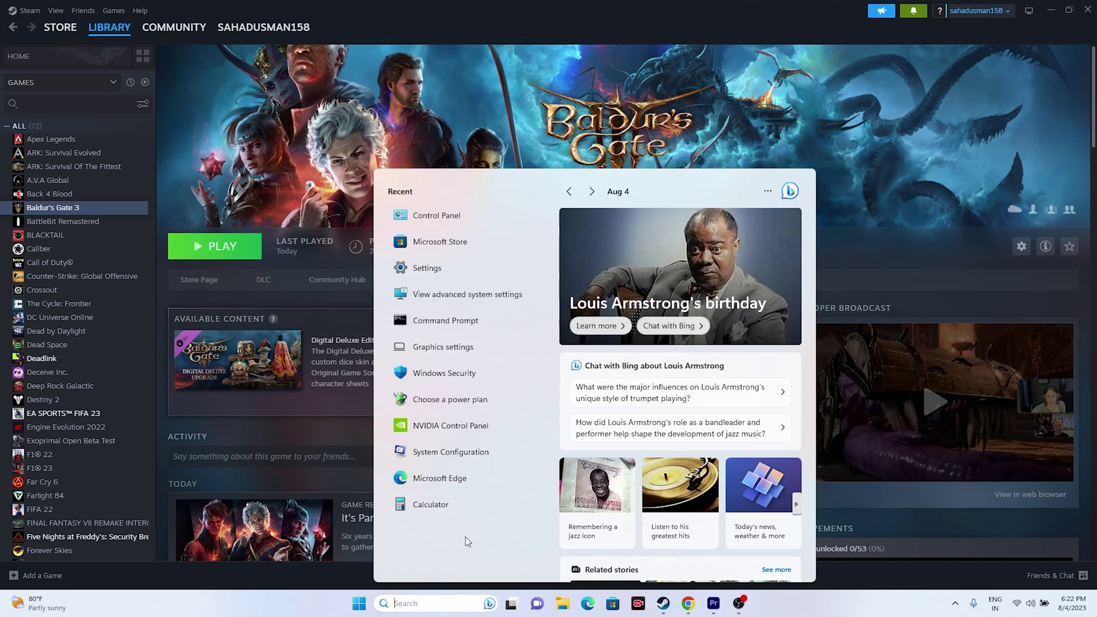
pyautogui.click(482, 212)
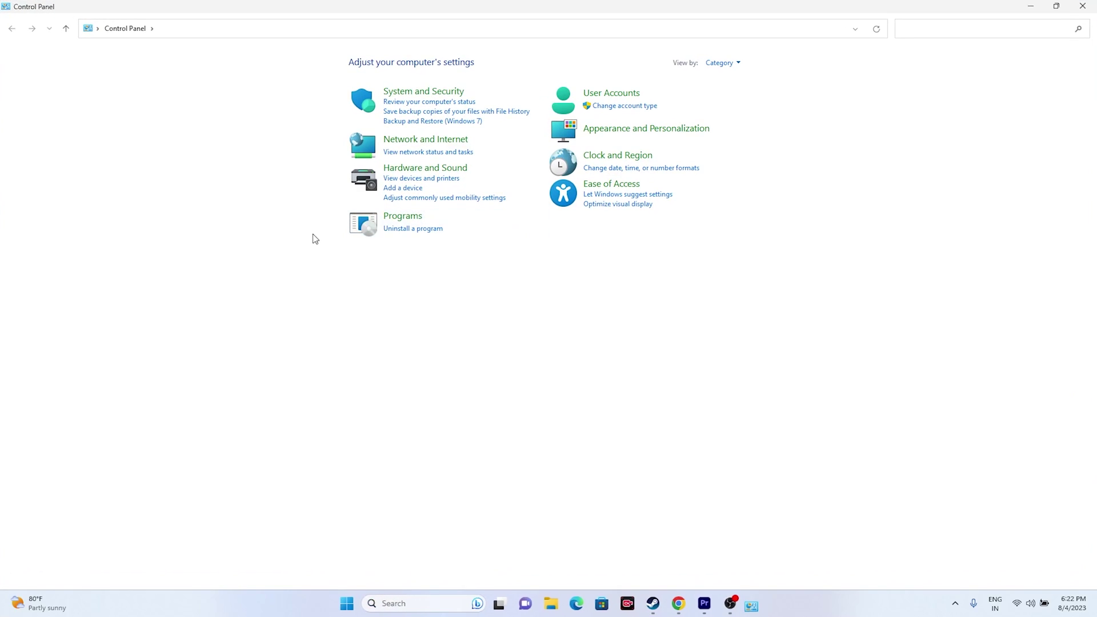
pyautogui.click(416, 169)
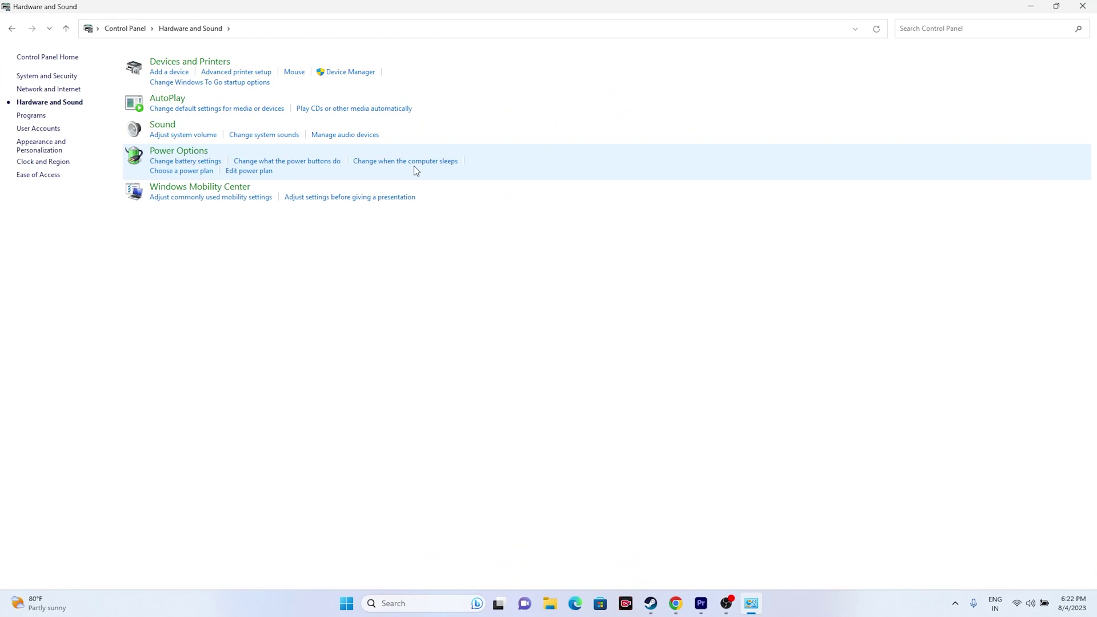
pyautogui.click(164, 125)
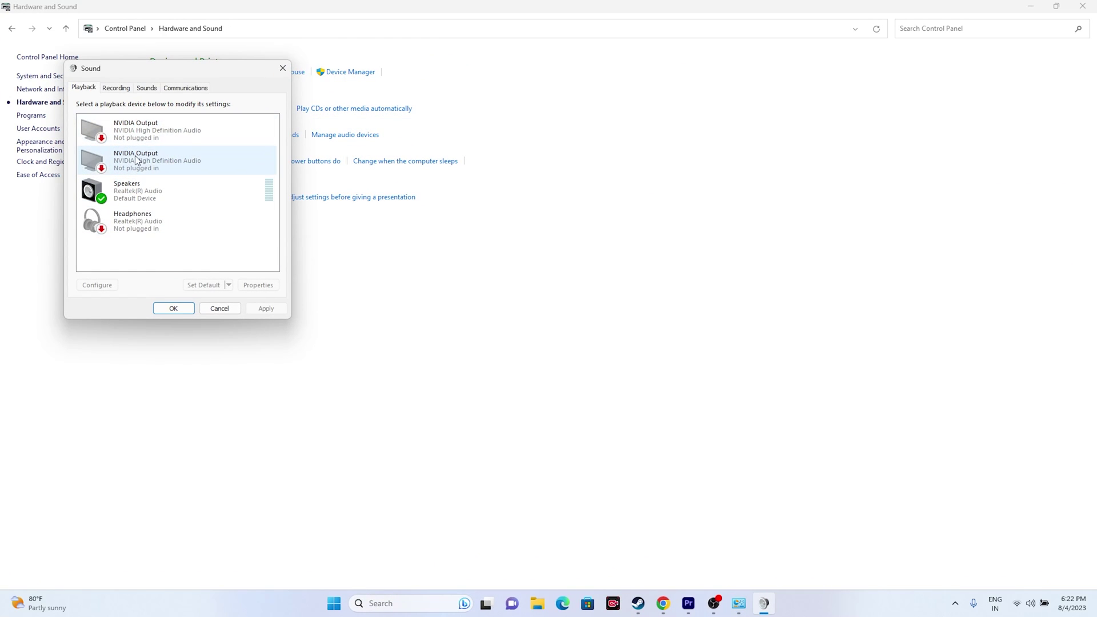
pyautogui.rightClick(143, 228)
pyautogui.click(128, 255)
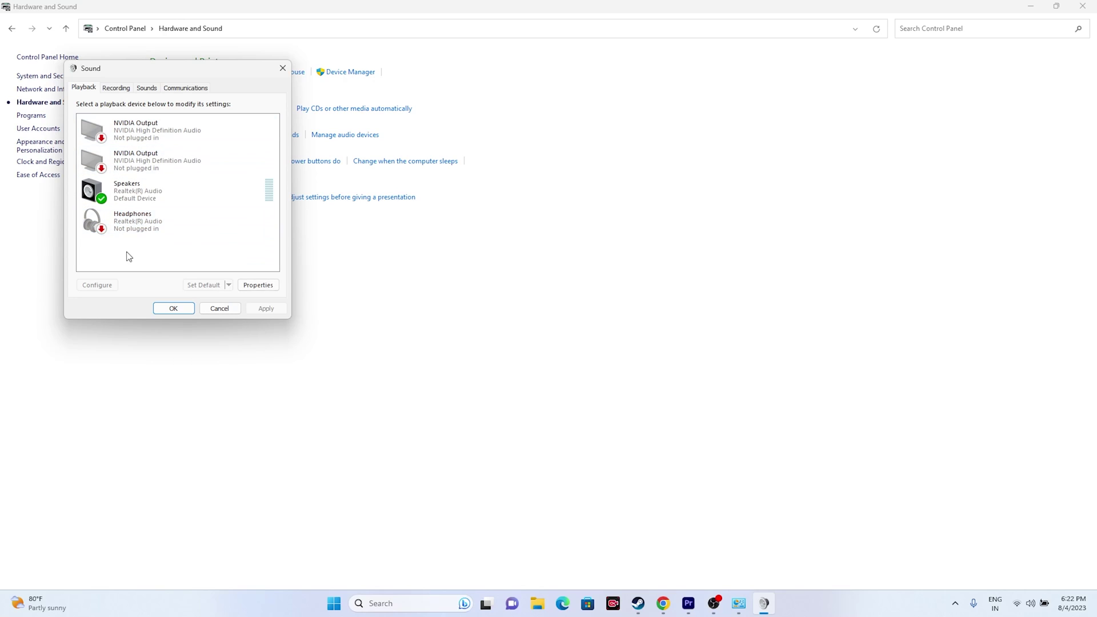
pyautogui.click(282, 68)
pyautogui.click(1094, 7)
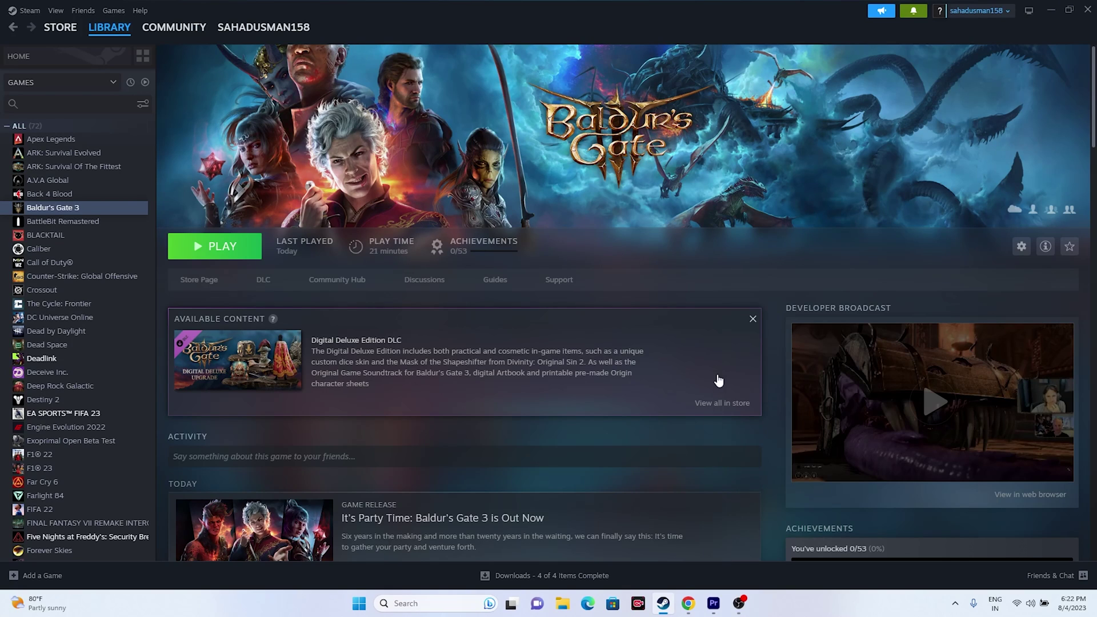
pyautogui.rightClick(360, 607)
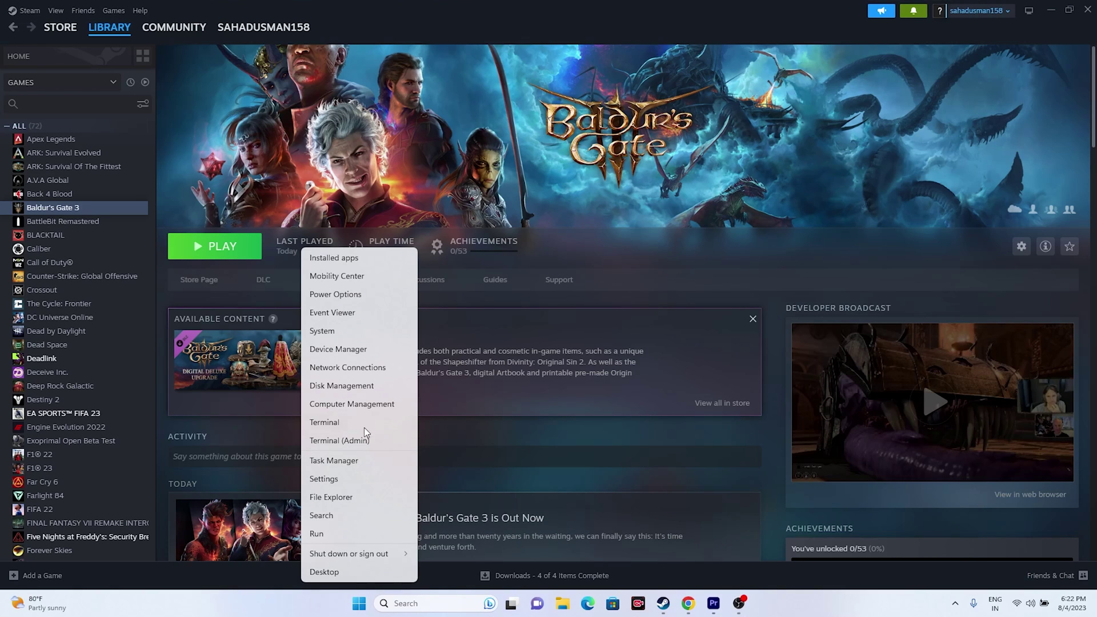
pyautogui.click(364, 350)
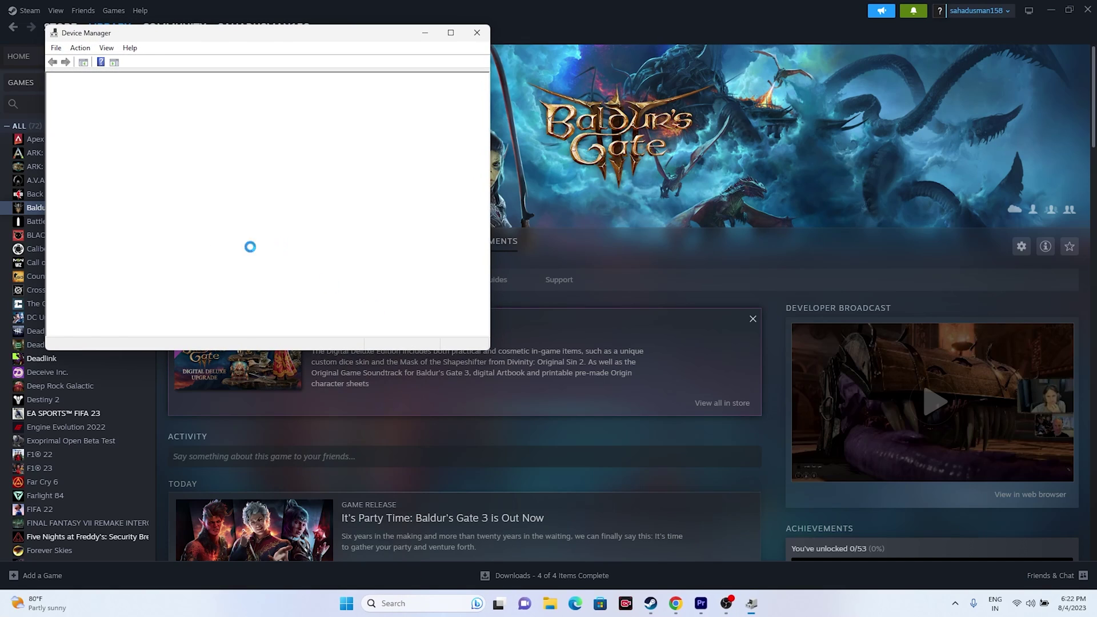
pyautogui.click(63, 212)
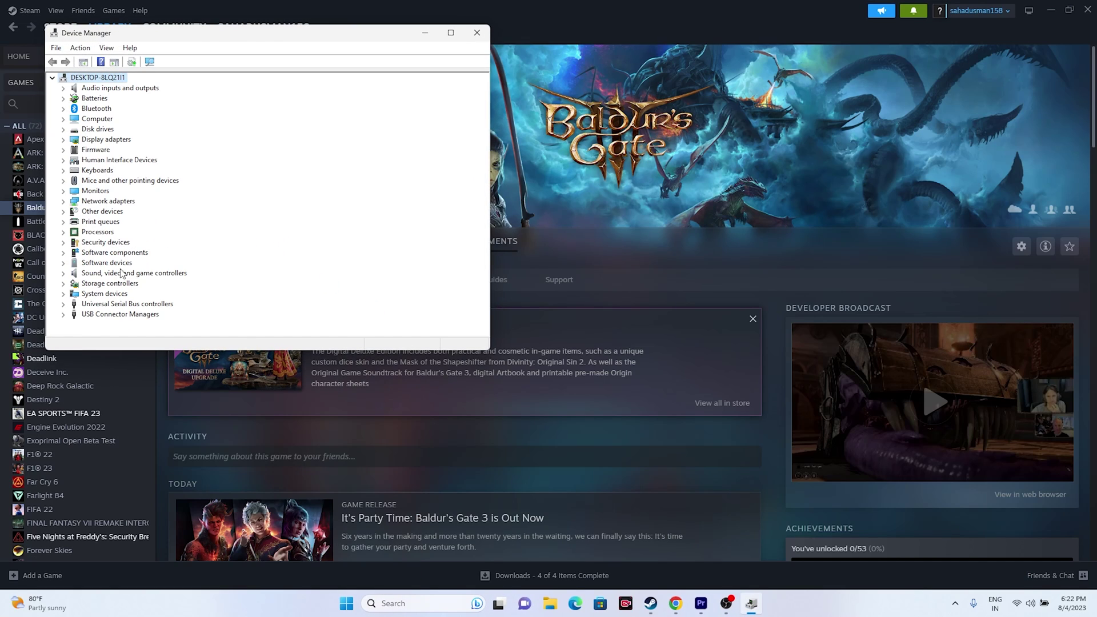
pyautogui.click(64, 273)
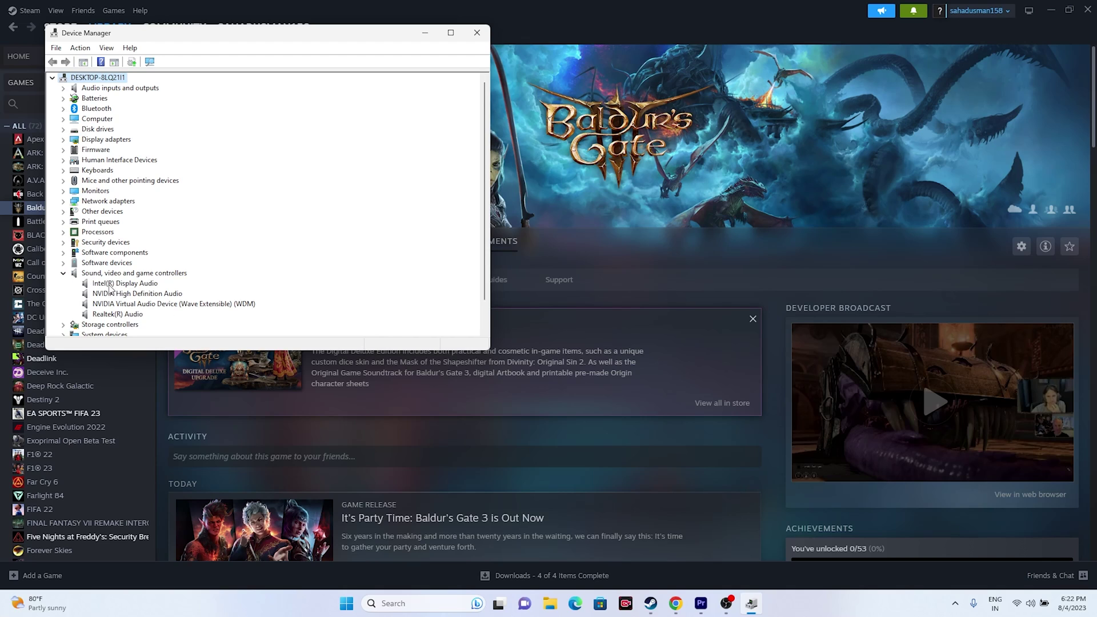
pyautogui.click(129, 317)
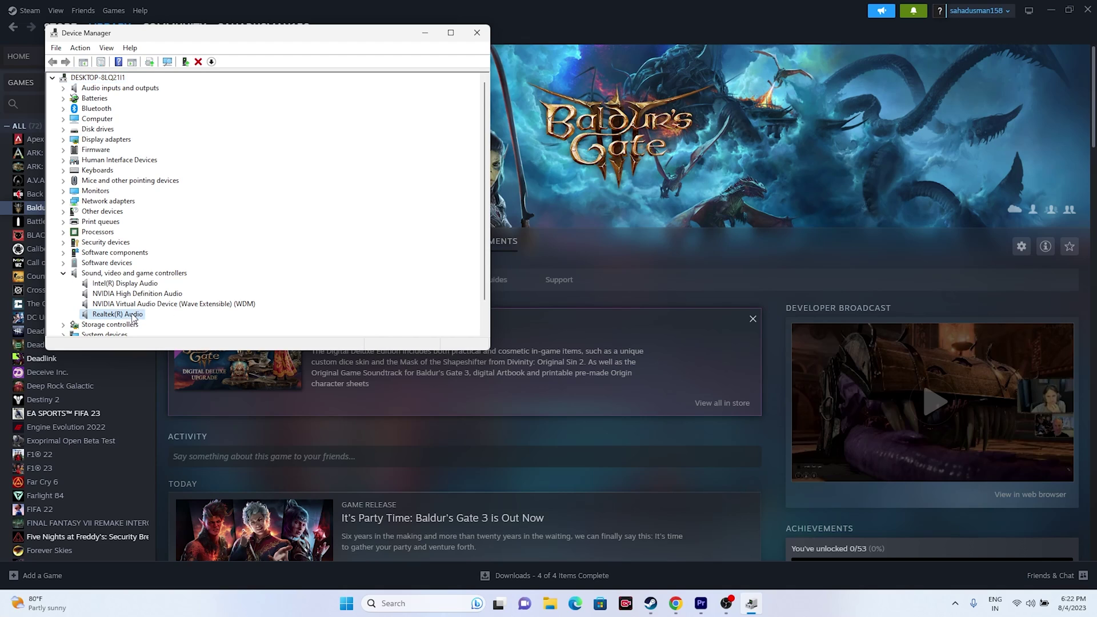
pyautogui.rightClick(133, 318)
pyautogui.click(150, 323)
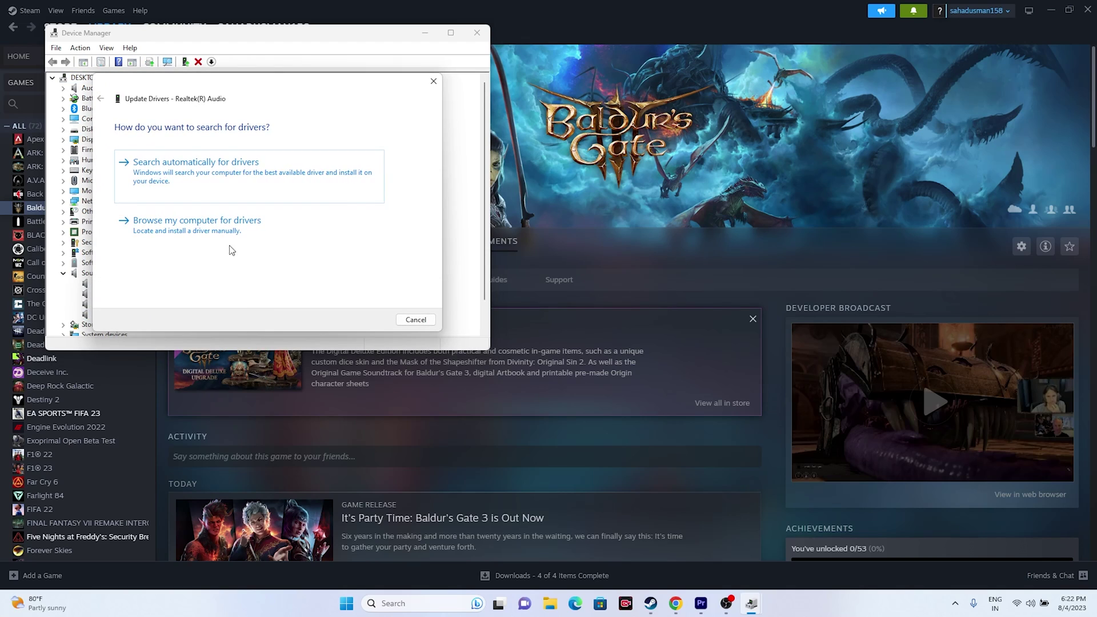
pyautogui.click(213, 165)
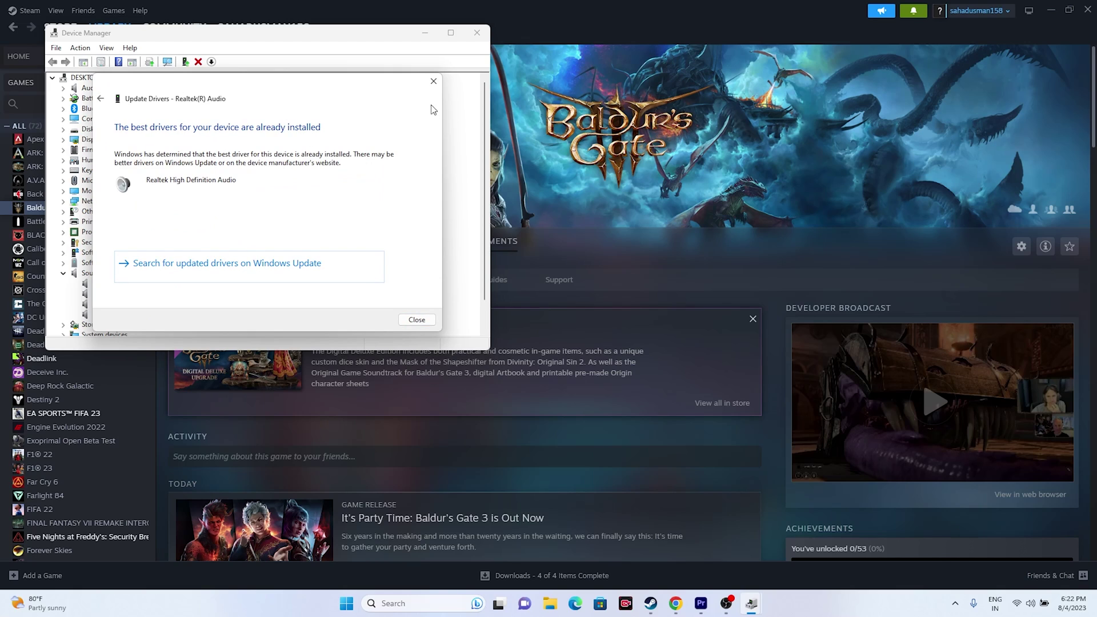
pyautogui.click(433, 83)
pyautogui.click(64, 273)
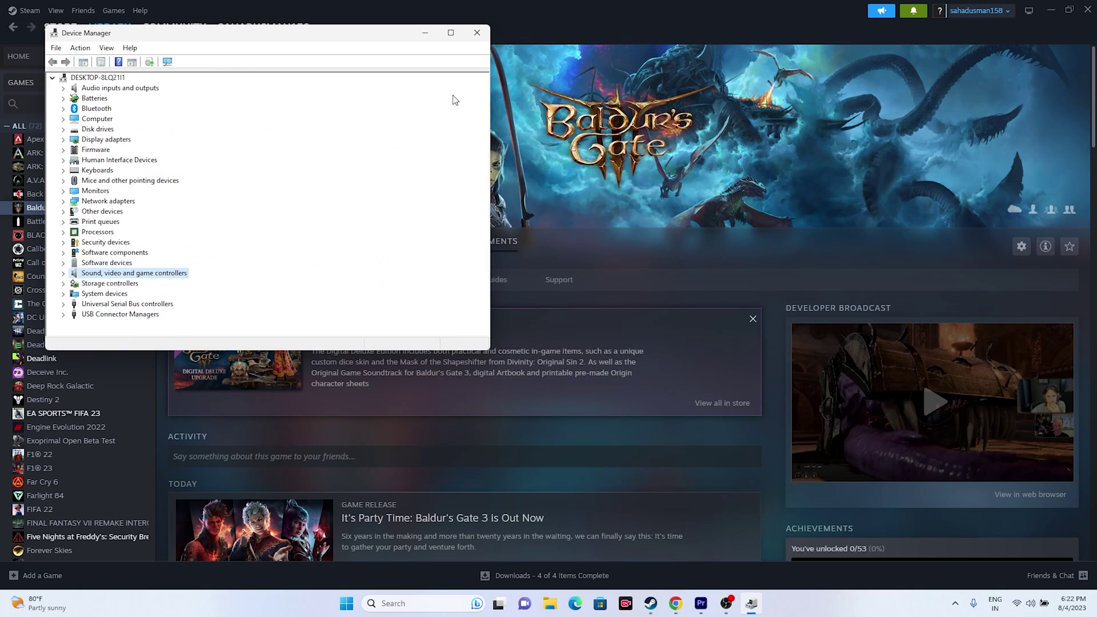
pyautogui.click(477, 32)
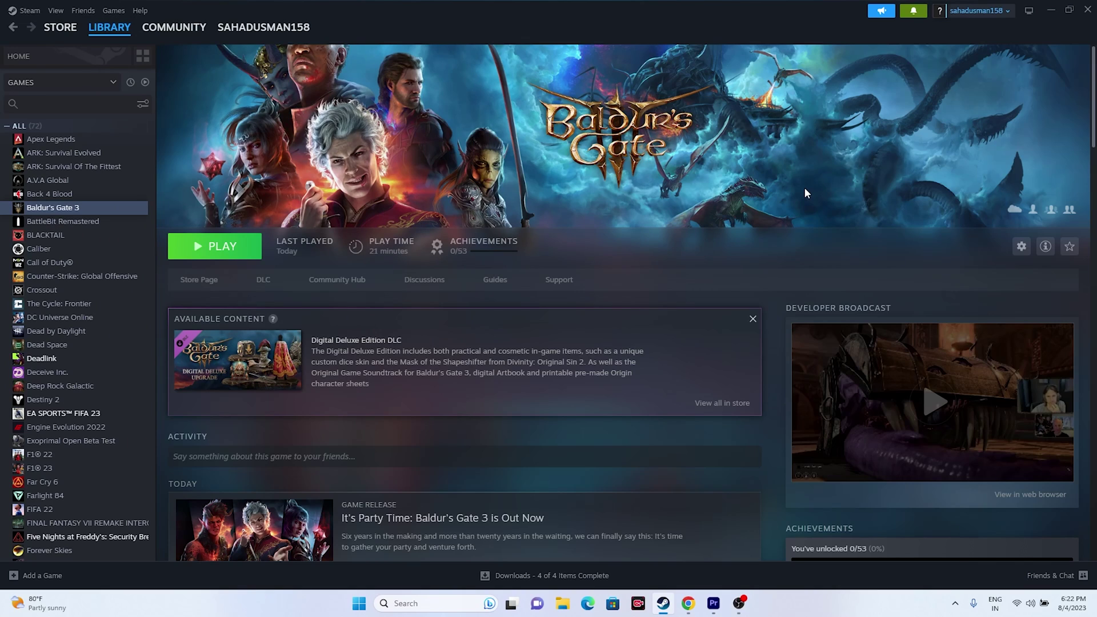
pyautogui.rightClick(76, 209)
pyautogui.click(107, 289)
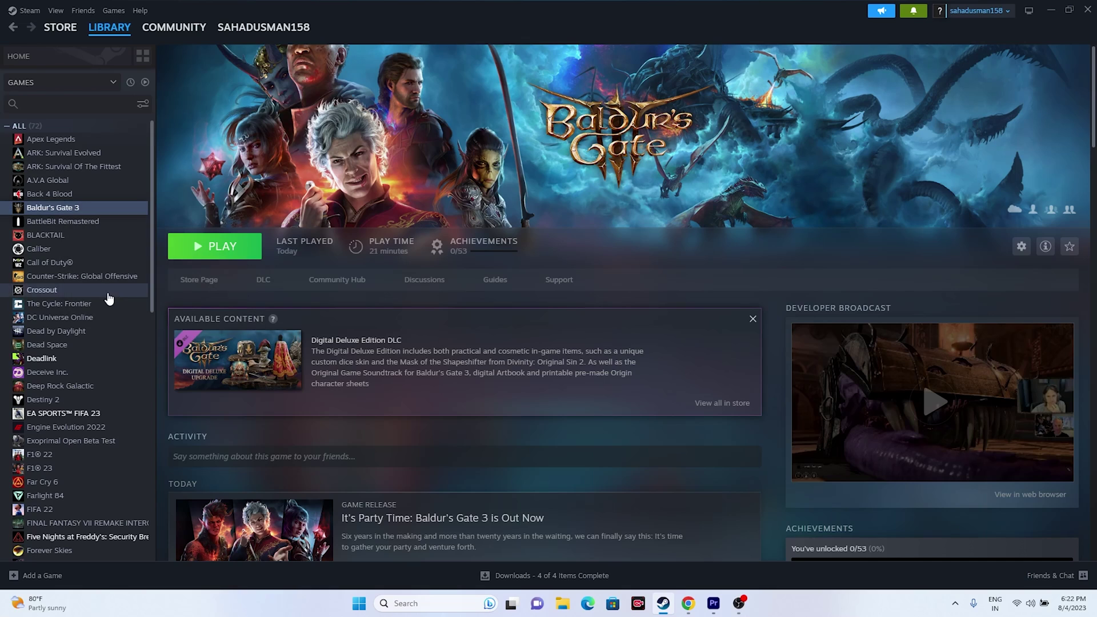
pyautogui.click(363, 222)
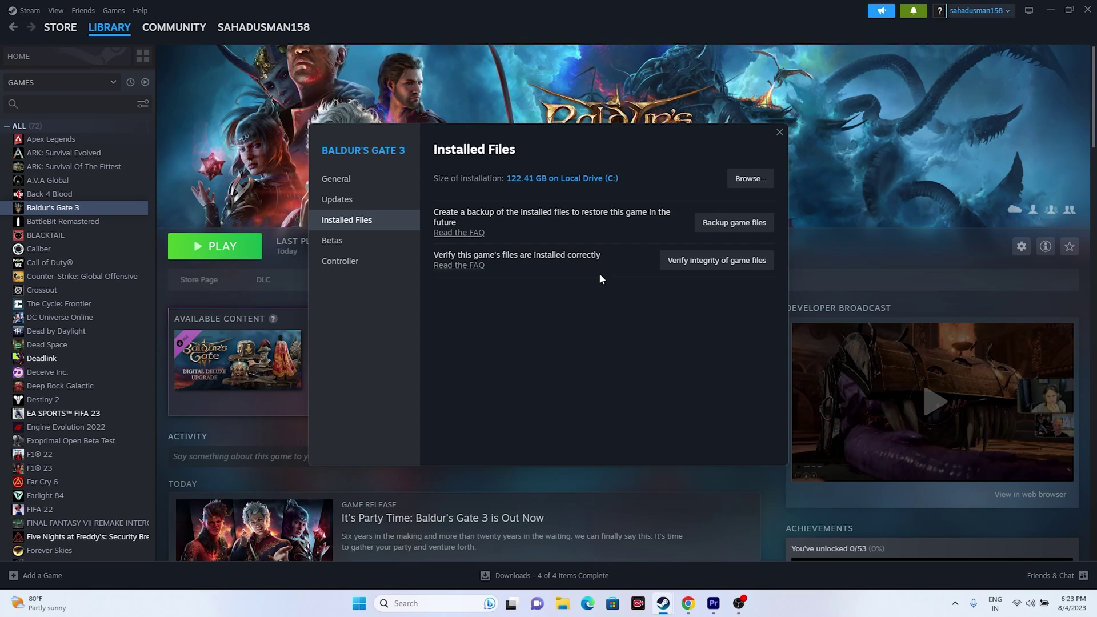
pyautogui.click(777, 133)
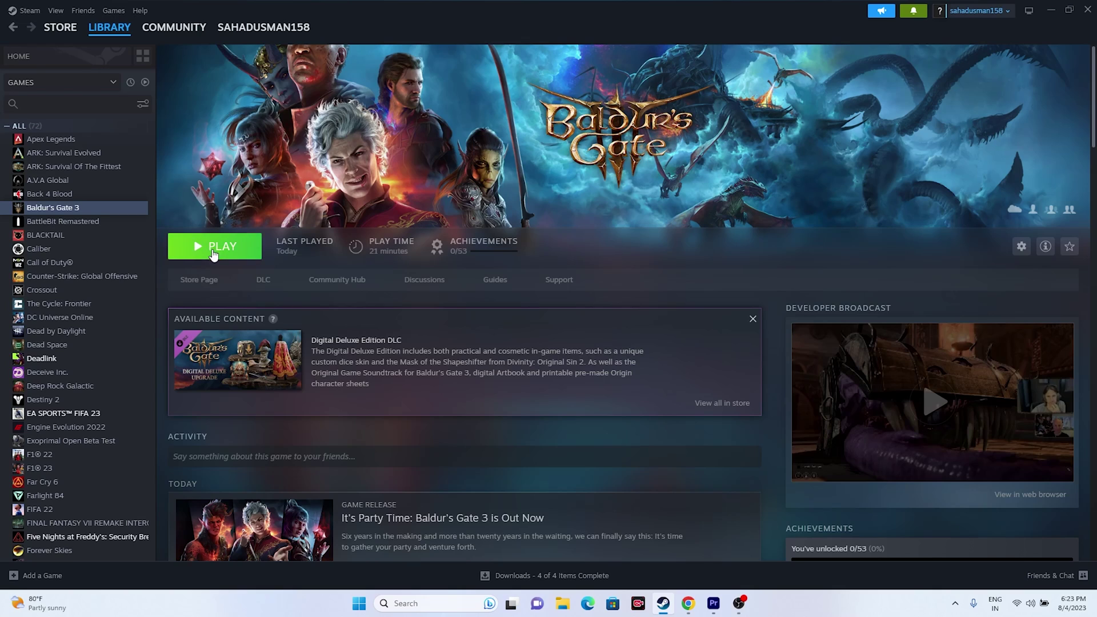